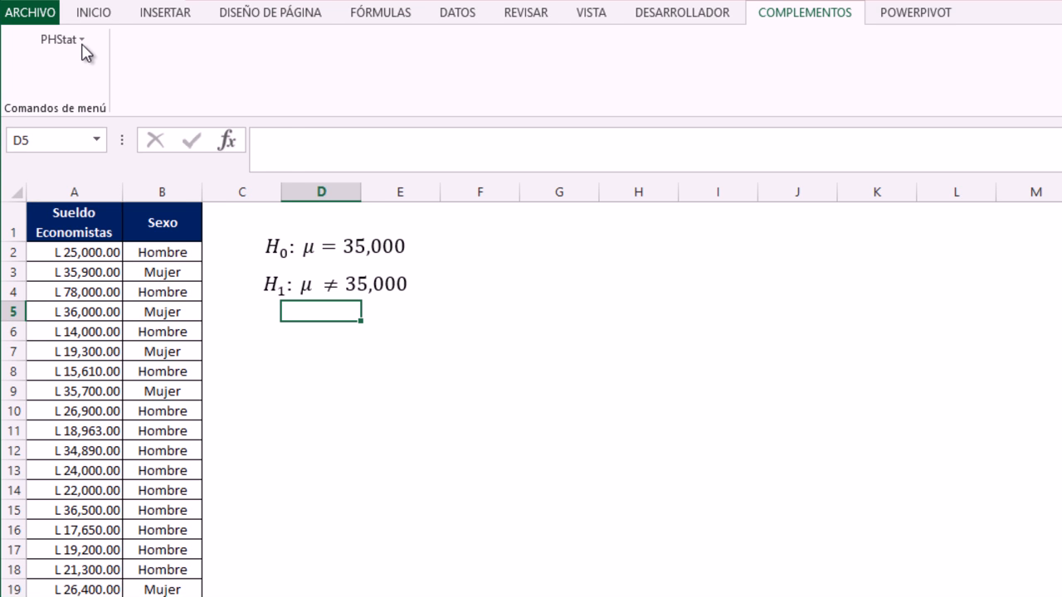
- Start the PHStat one-sample t Test for the Mean, sigma unknown
left_click(81, 39)
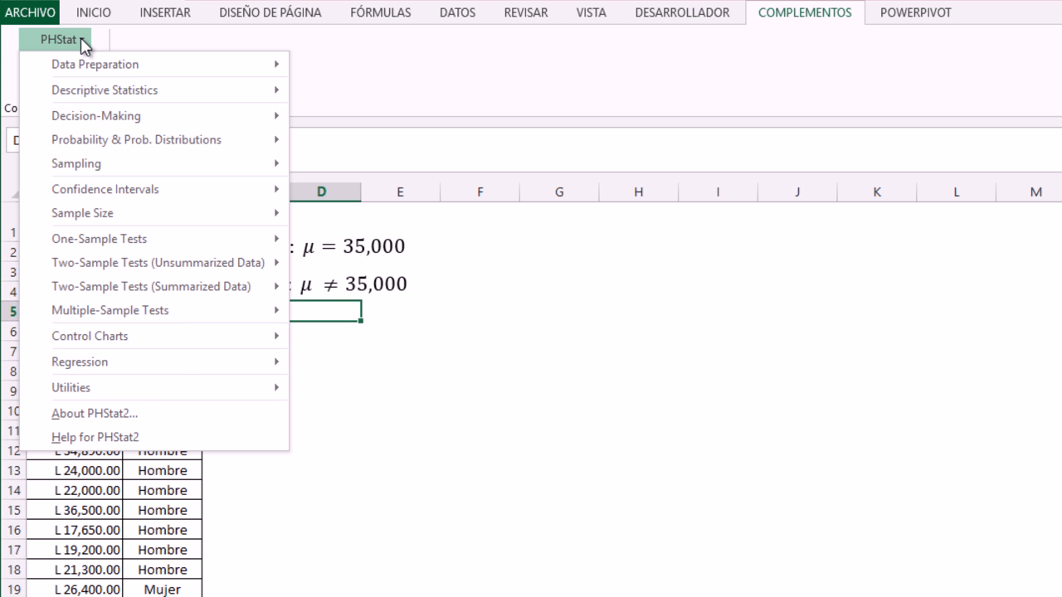
left_click(503, 64)
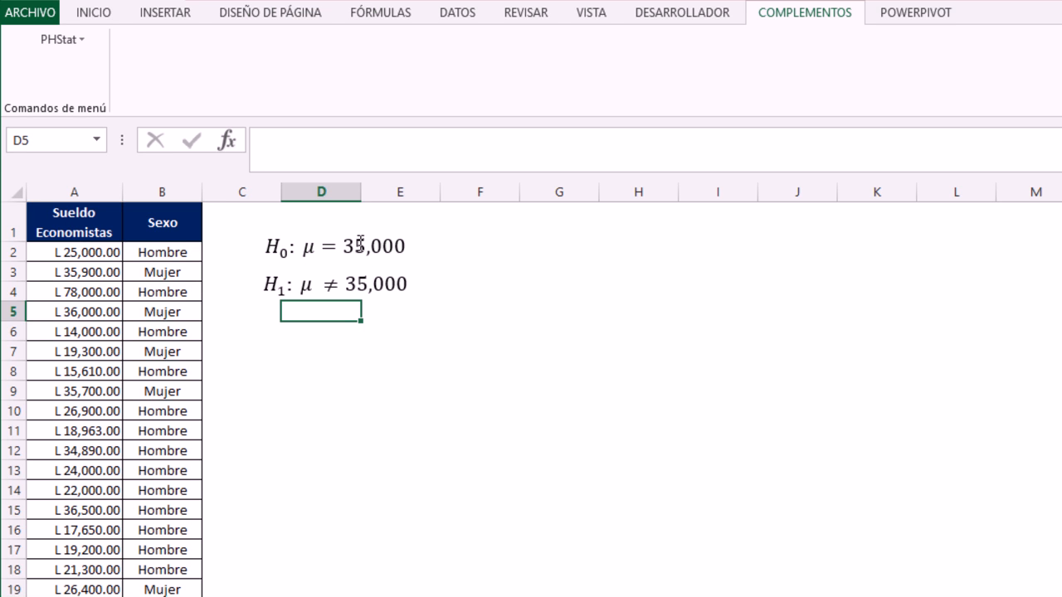
left_click(84, 46)
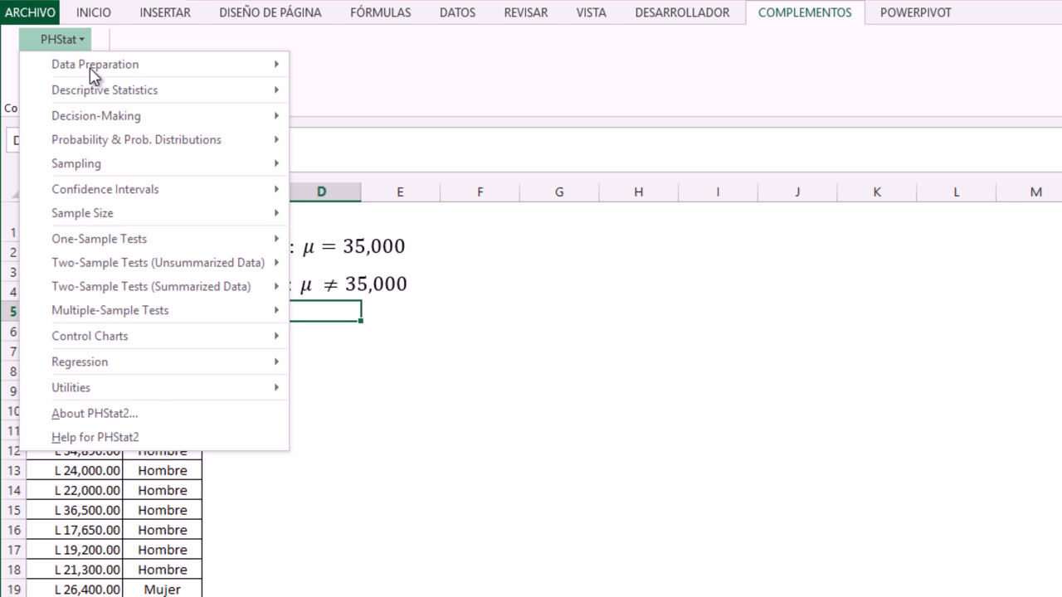
mouse_move(198, 241)
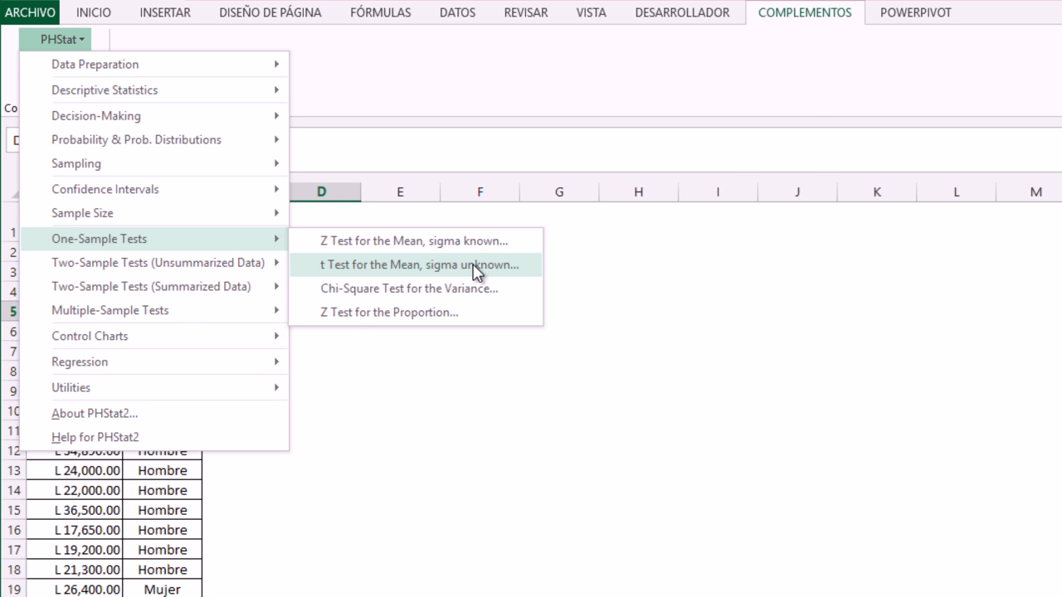
left_click(477, 264)
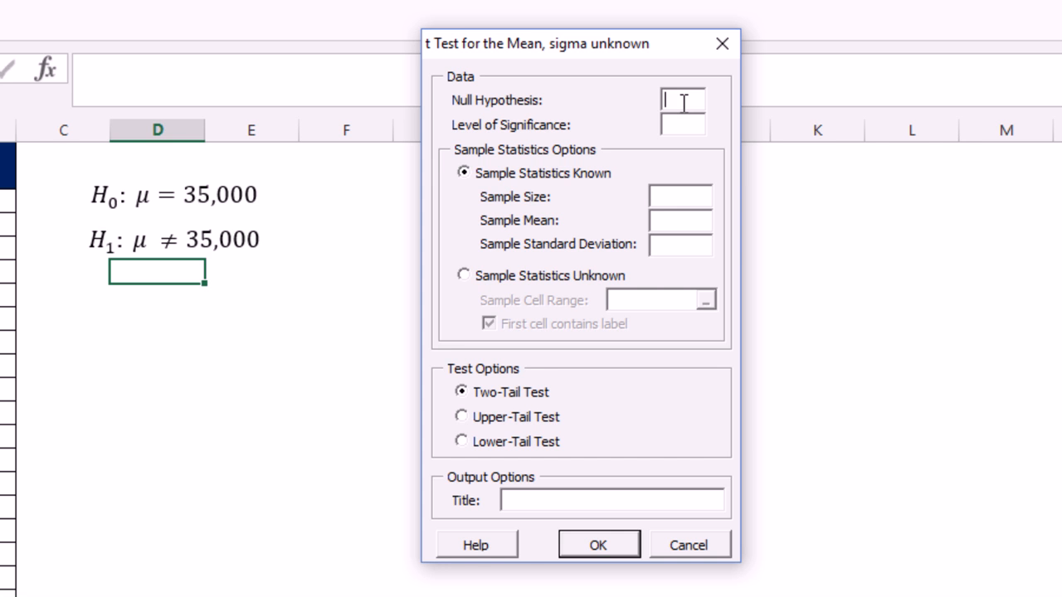
- Set the t test's null hypothesis to 35000 and its level of significance to 0.05
type("35000")
key("Tab")
type("0.05")
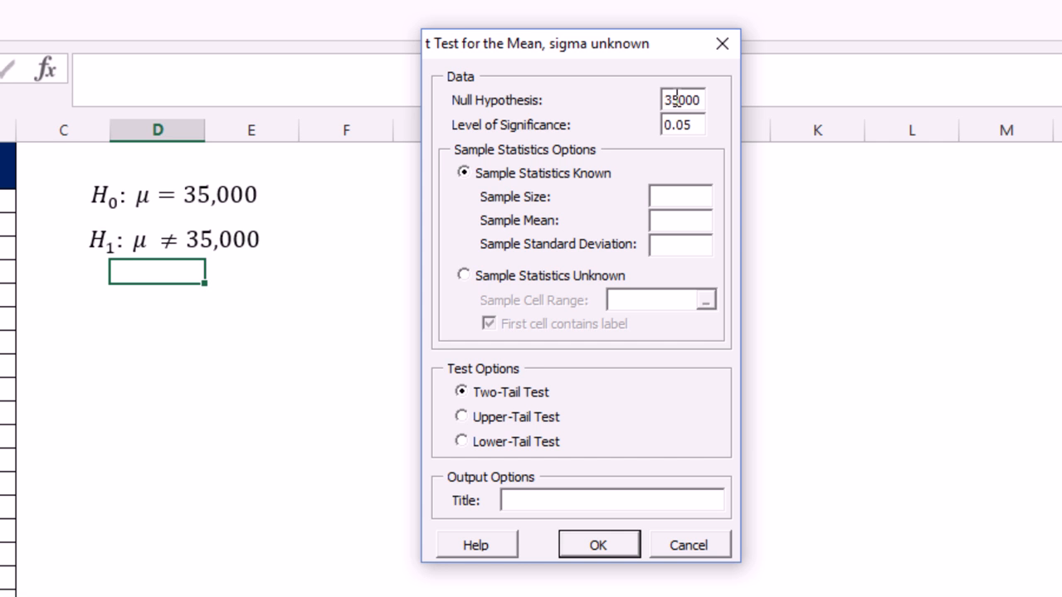
left_click(674, 99)
left_click(682, 196)
left_click(683, 223)
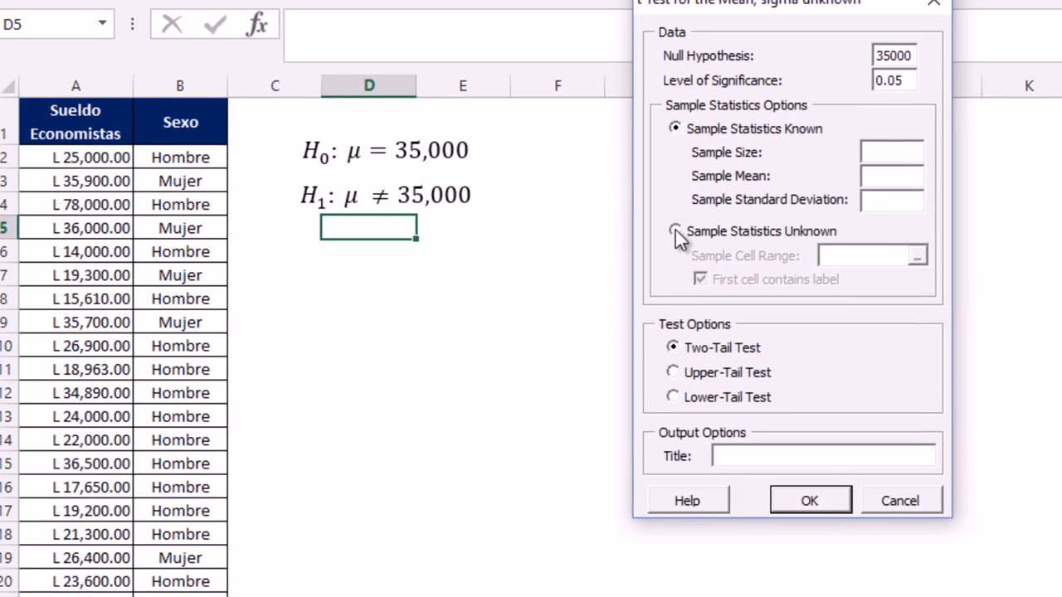
- Choose Sample Statistics Unknown and use the salary column A1:A51 of the Datos sheet as the sample cell range
left_click(676, 231)
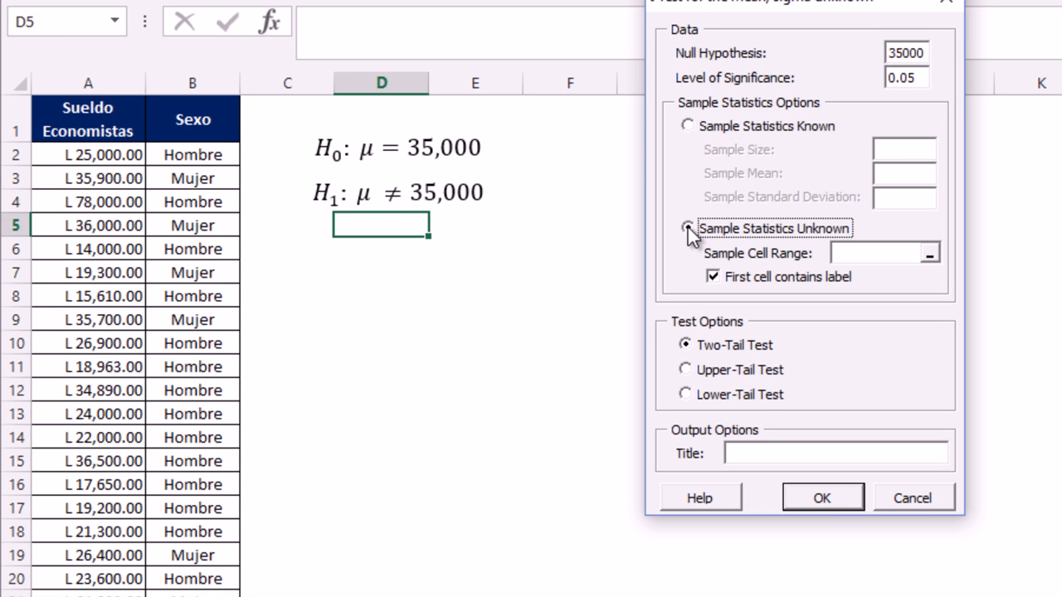
left_click(930, 255)
left_click_drag(113, 130, 86, 578)
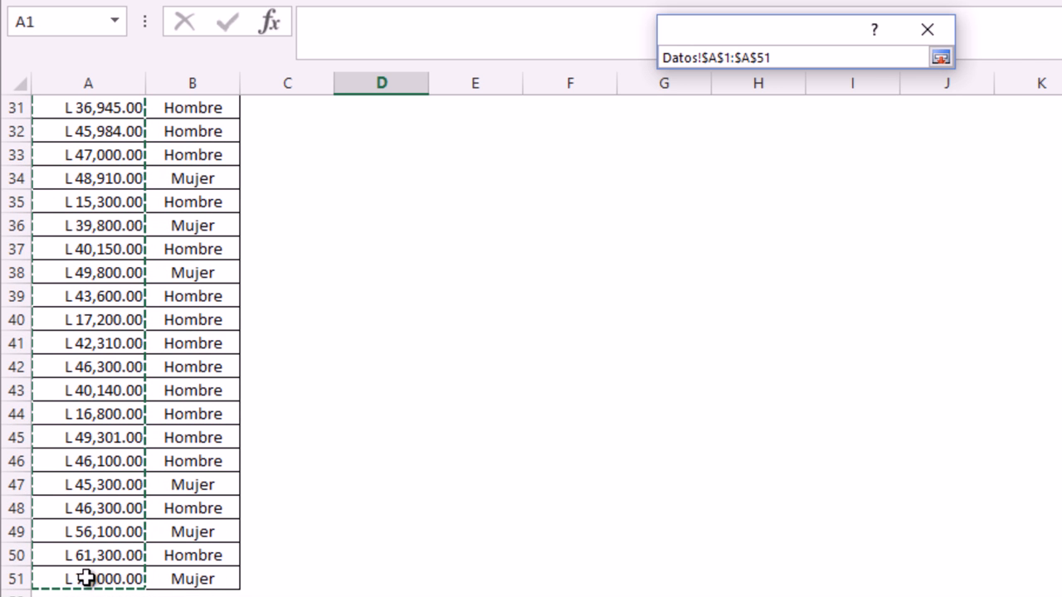
left_click(939, 56)
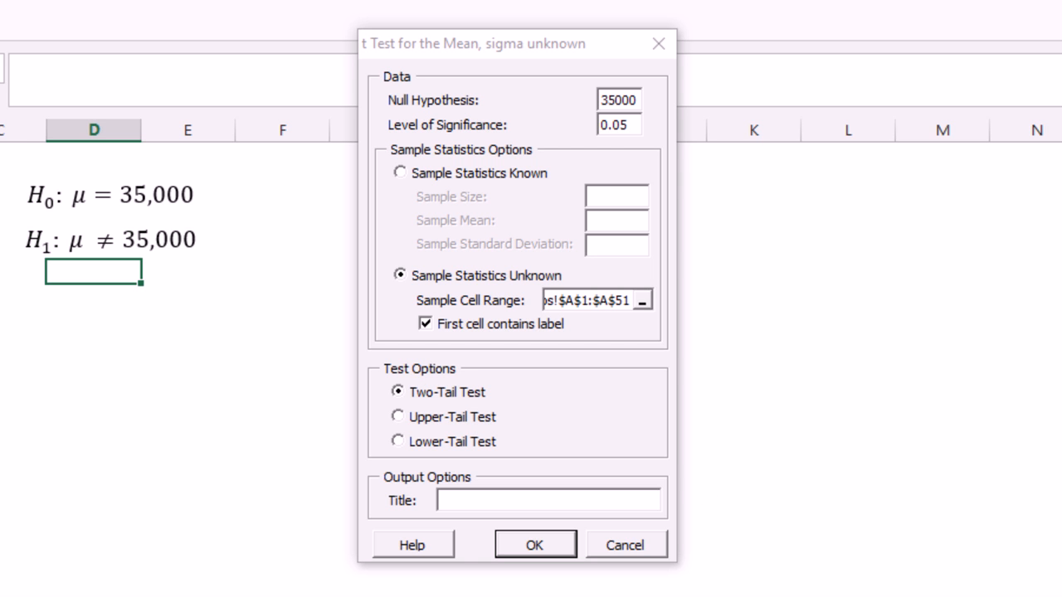
- Choose the Two-Tail Test option and run the t test to generate the results sheet
key("F9")
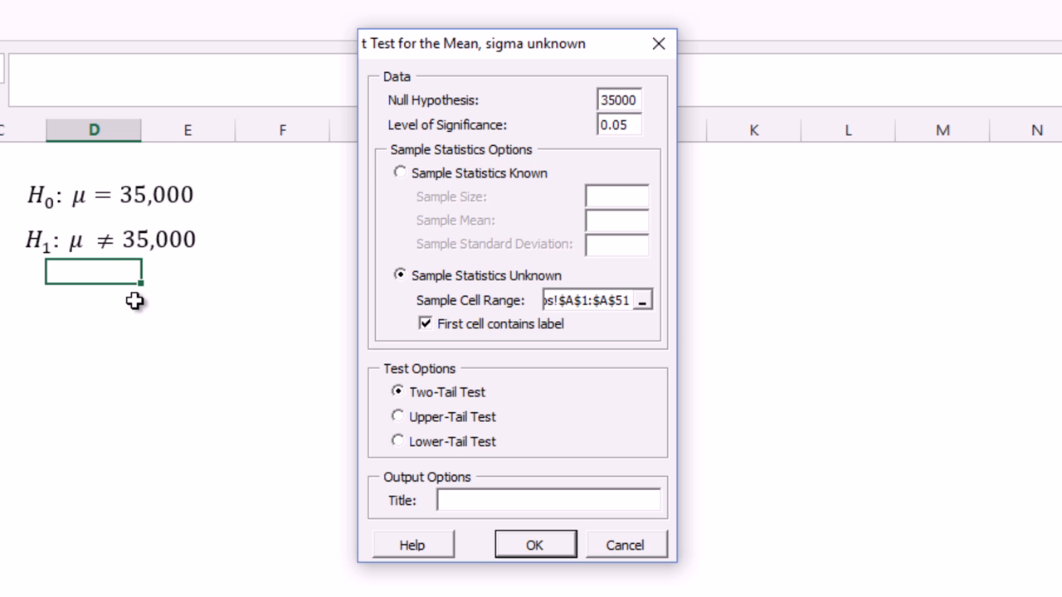
left_click(106, 239)
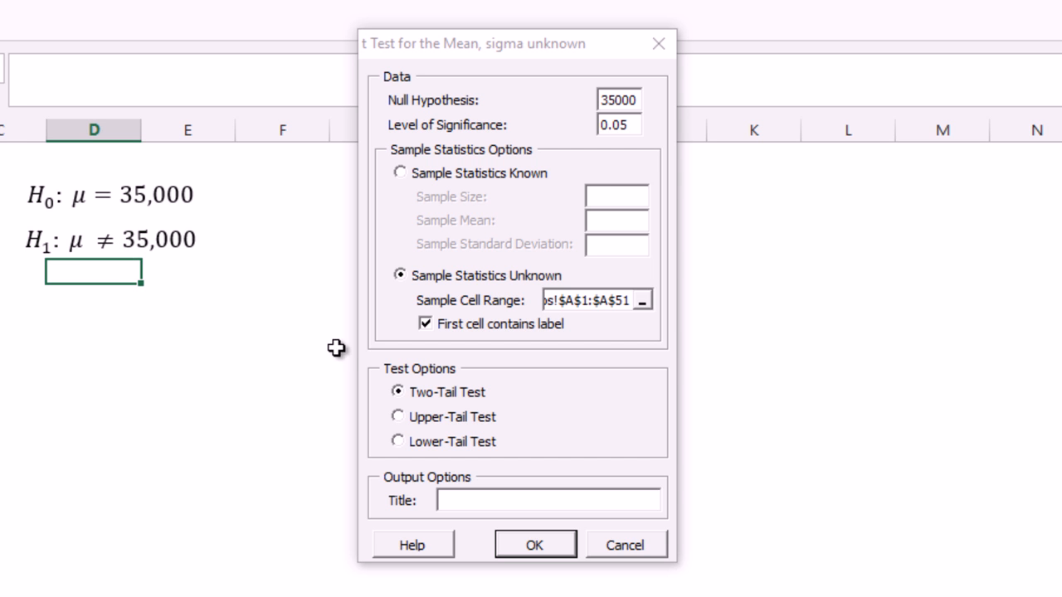
left_click(473, 419)
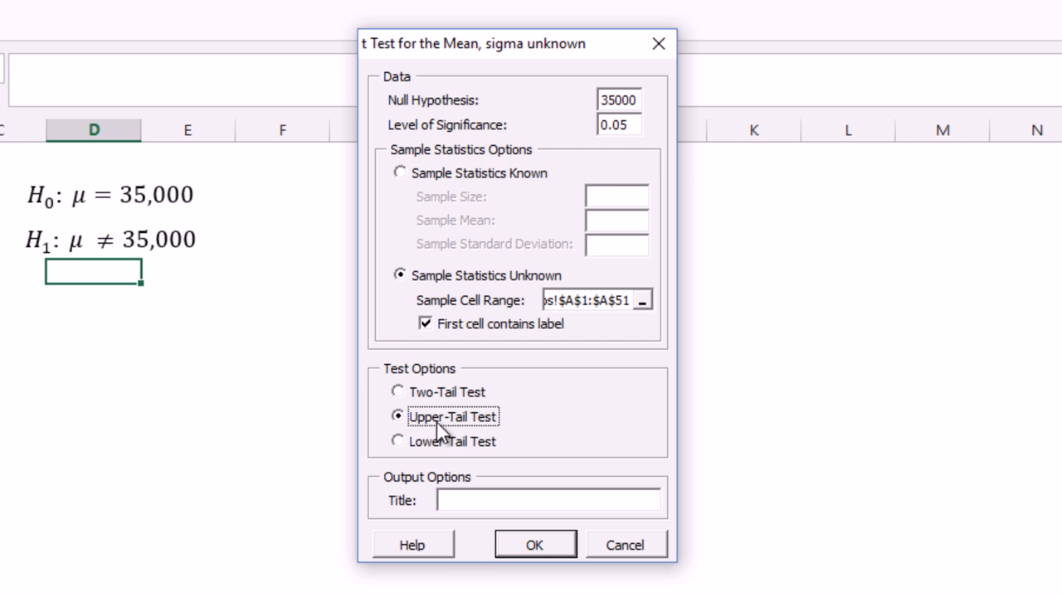
left_click(417, 443)
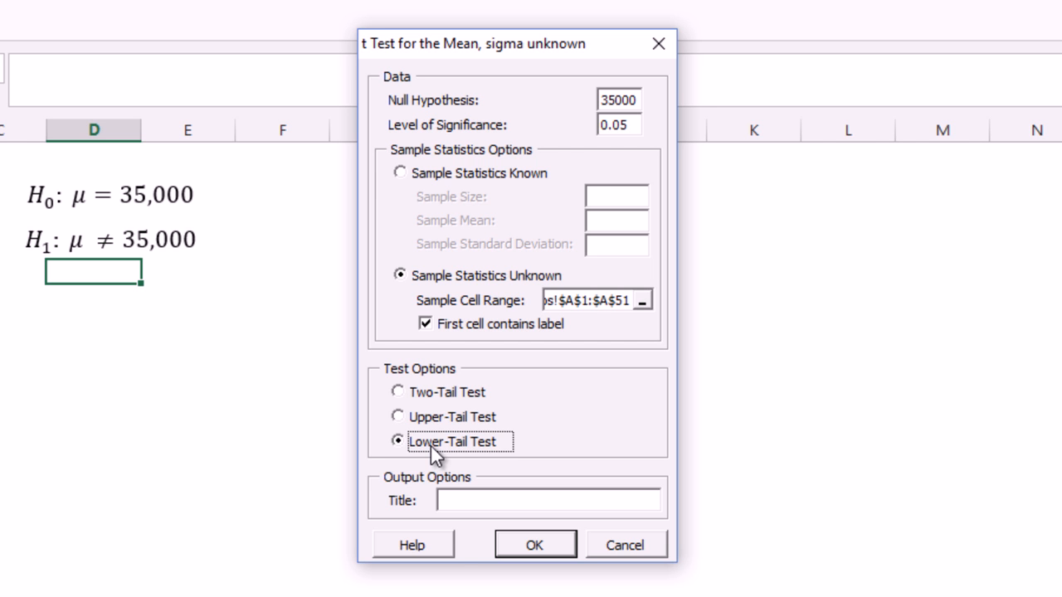
left_click(401, 397)
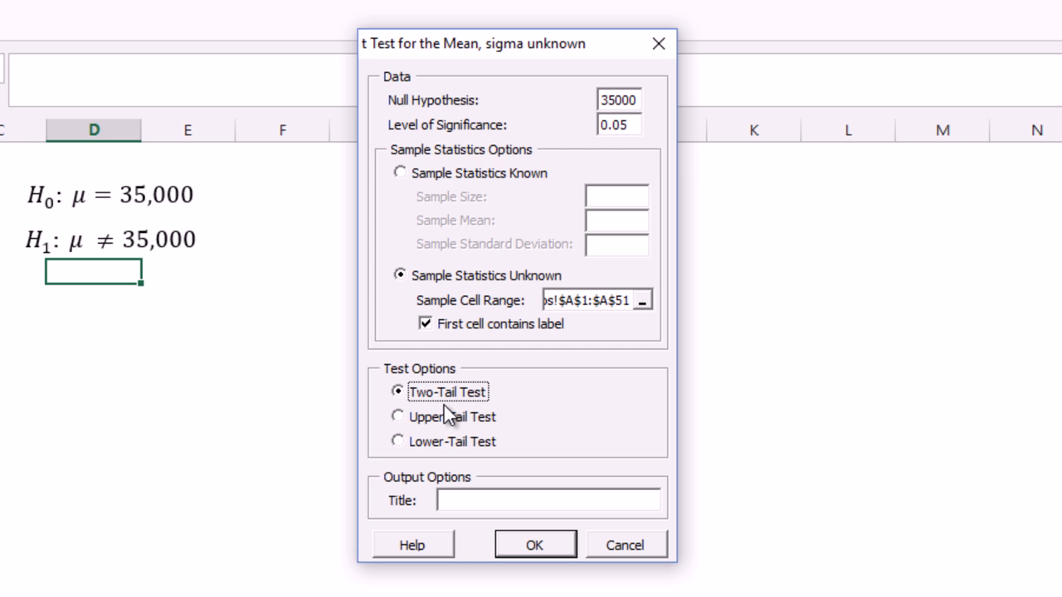
left_click(512, 543)
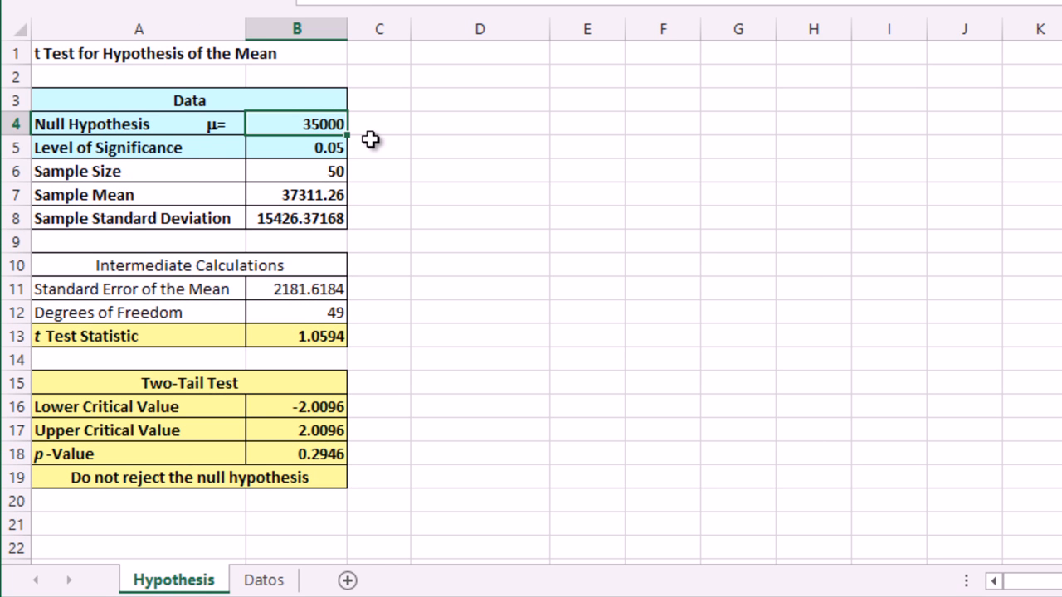
- Examine the sample size, sample mean and sample standard deviation in the Data section of the results
key("Down")
key("Down")
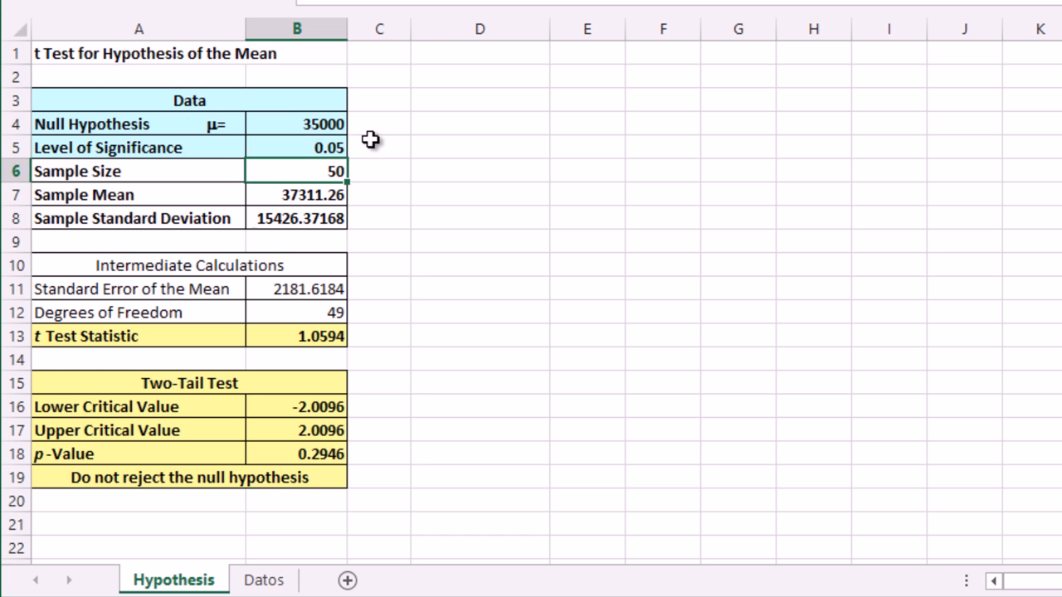
key("Down")
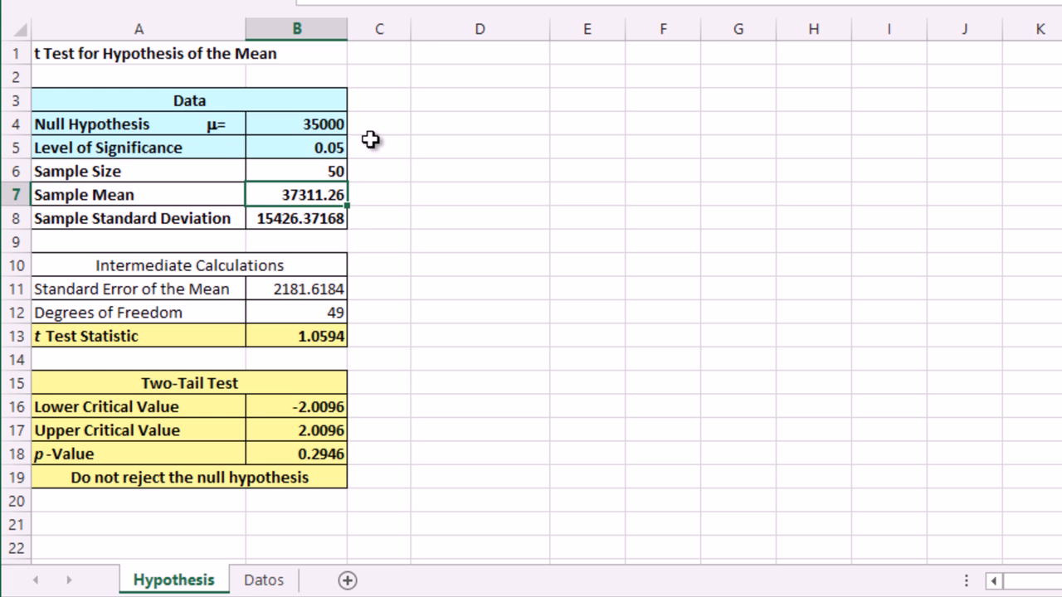
key("Up")
key("Down")
key("Up")
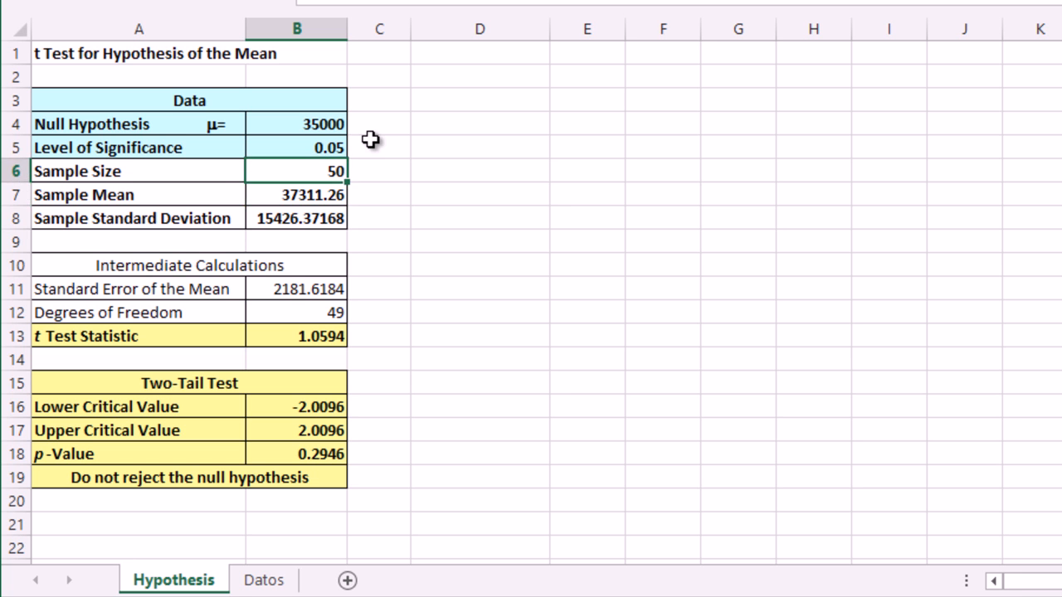
key("Down")
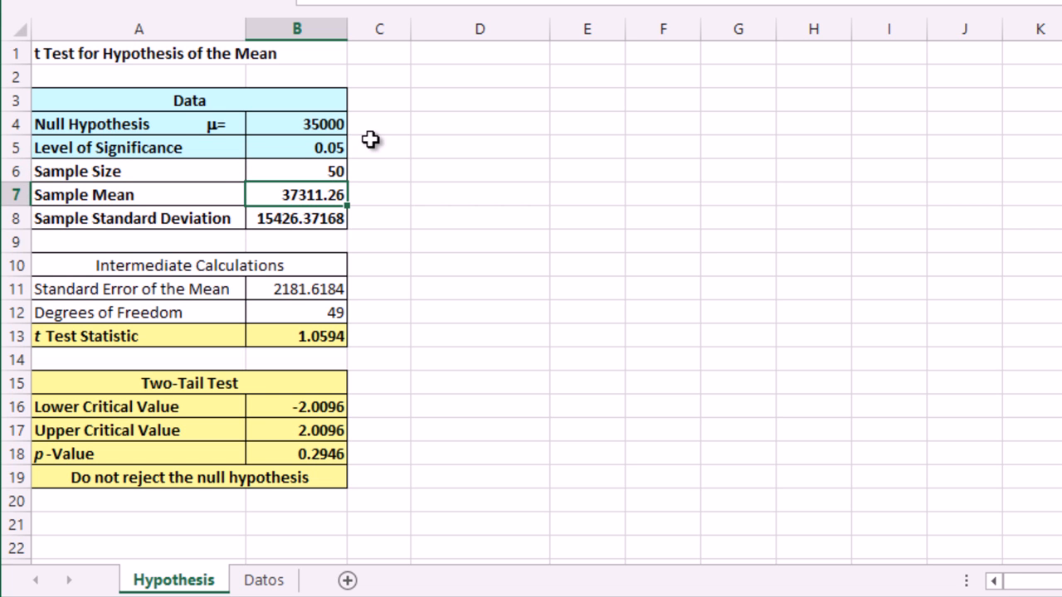
key("Down")
key("Up")
key("Down")
- Compare the standard error of the mean with the sample mean and sample standard deviation
key("Down")
key("Down")
key("Down")
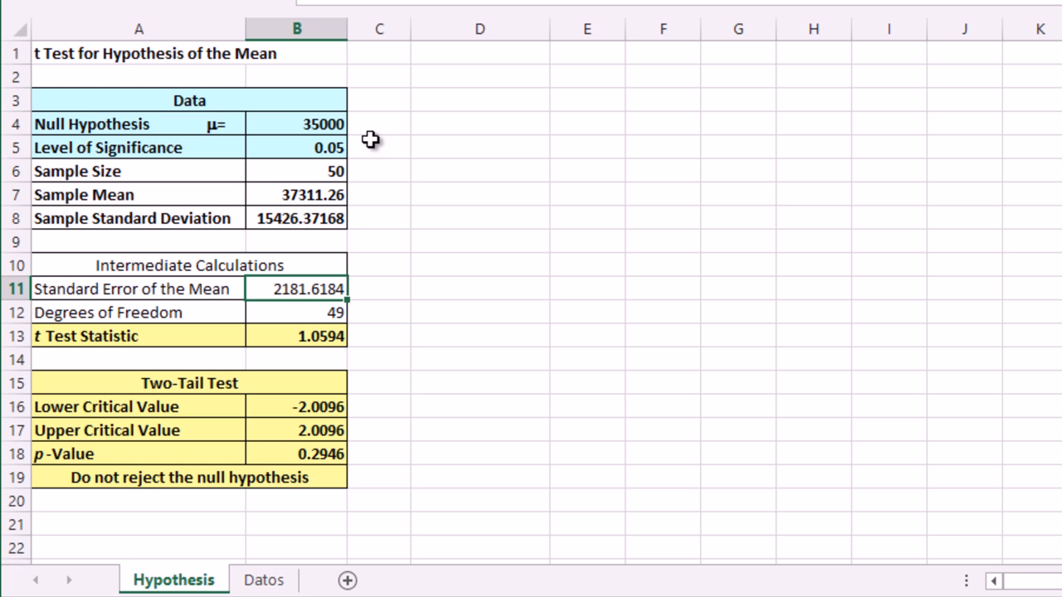
key("Up")
key("Up")
key("Up")
key("Up")
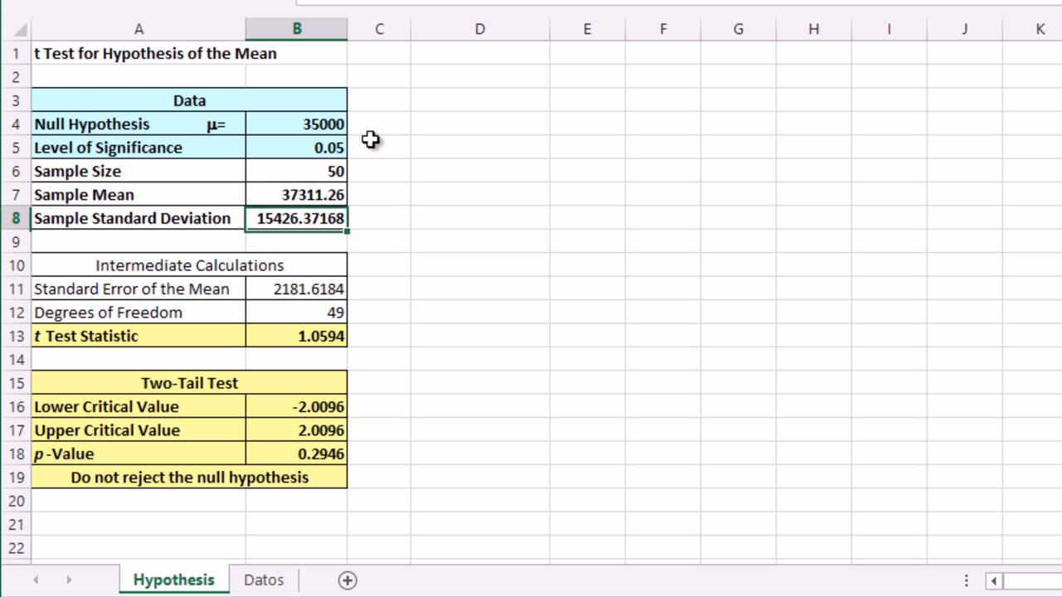
key("Down")
key("Down")
key("Down")
key("Down")
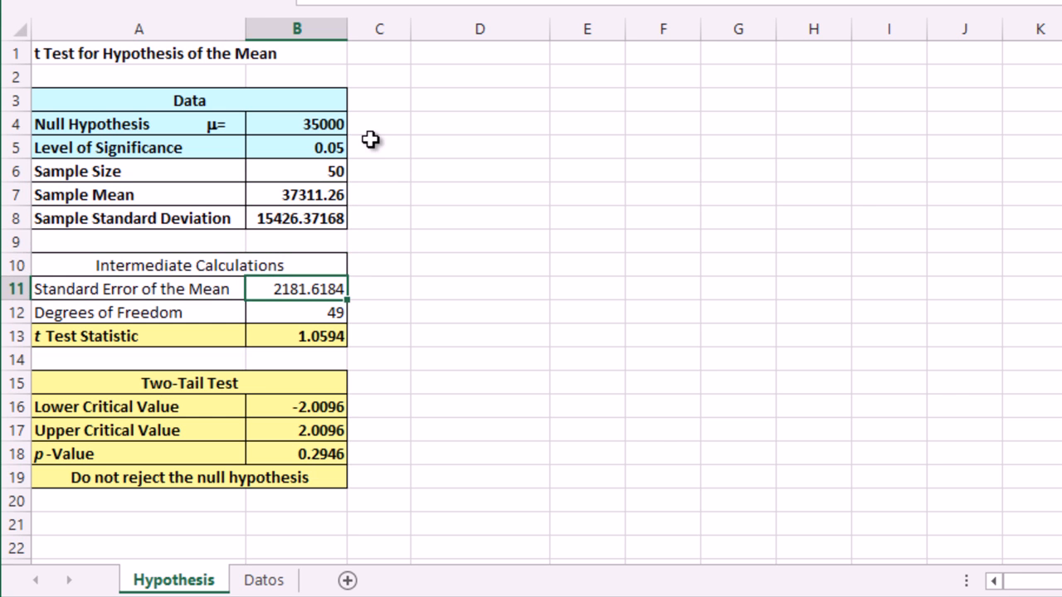
key("Up")
key("Up")
key("Up")
key("Up")
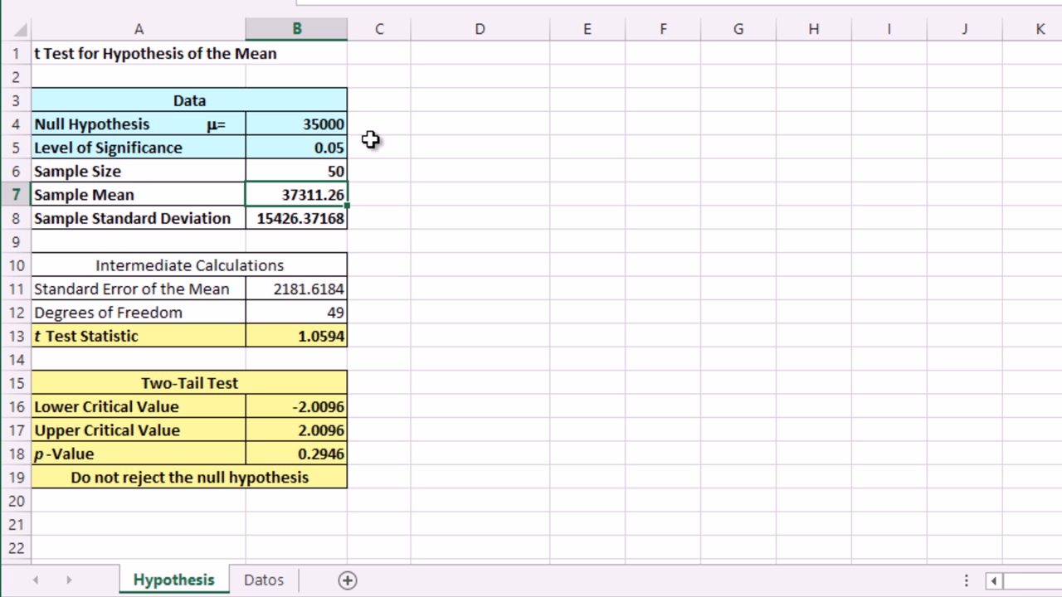
key("Down")
key("Up")
key("Down")
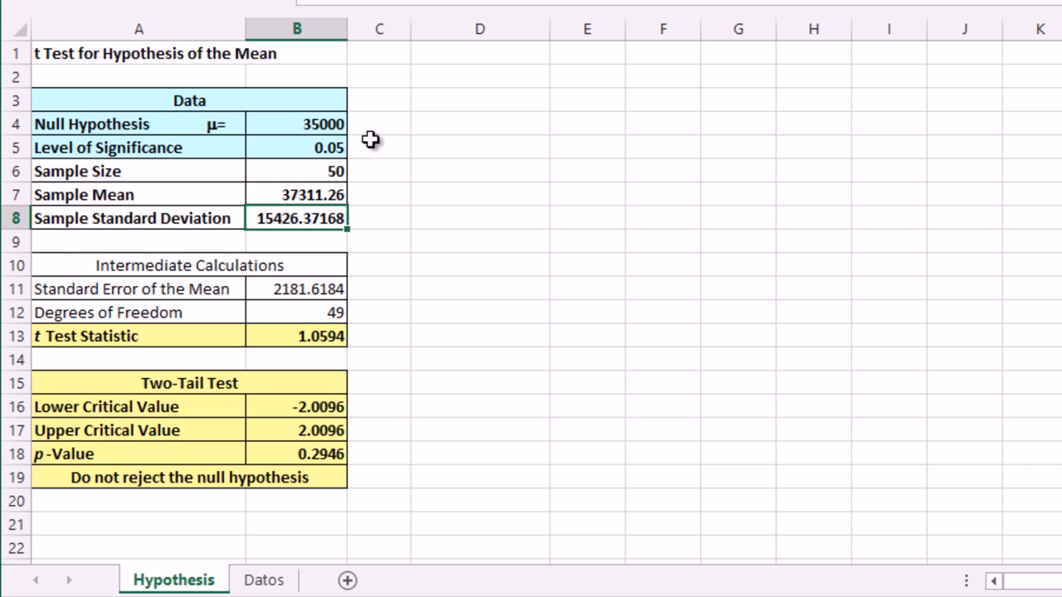
- Review the intermediate calculations: standard error of the mean, degrees of freedom and t test statistic
key("Down")
key("Down")
key("Down")
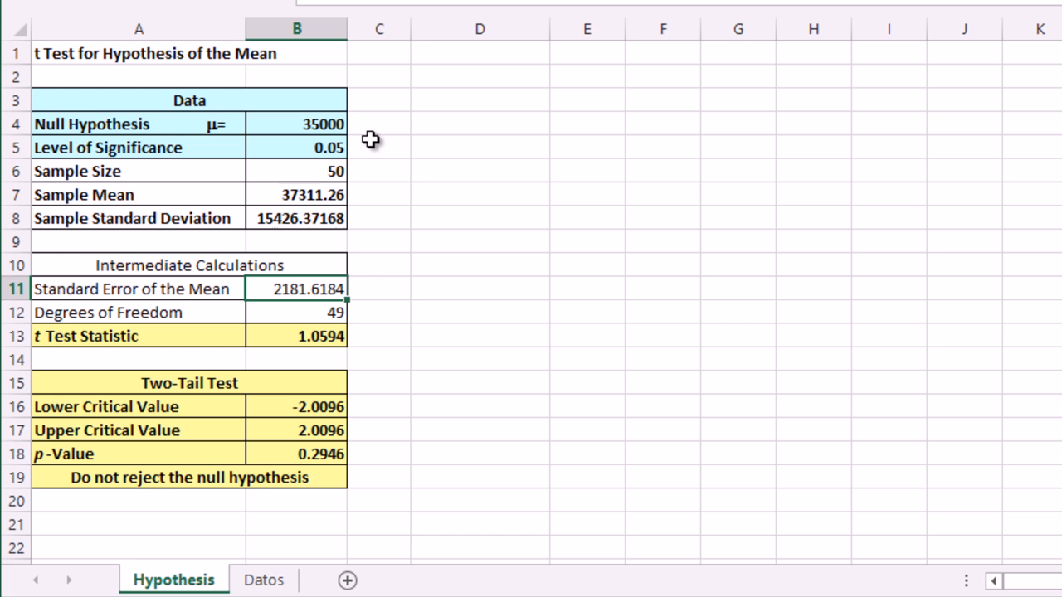
key("Down")
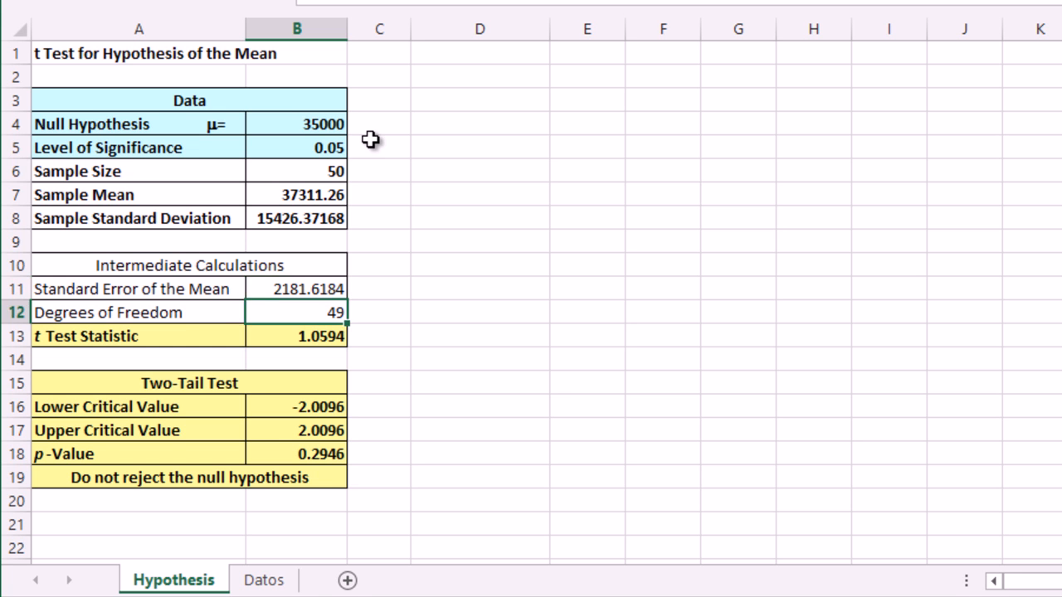
key("Up")
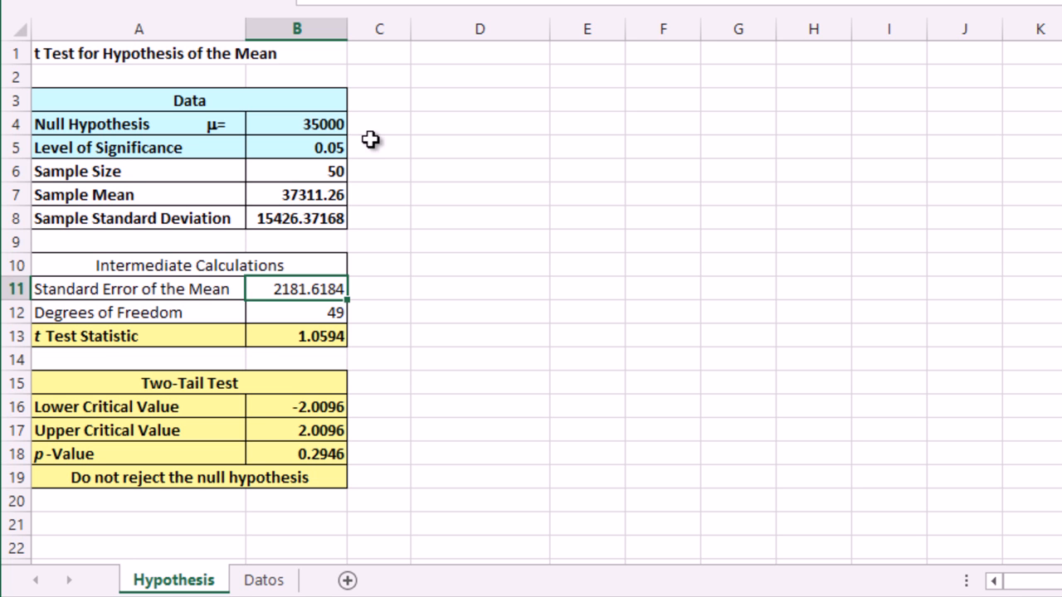
key("Down")
key("Up")
key("Down")
key("Down")
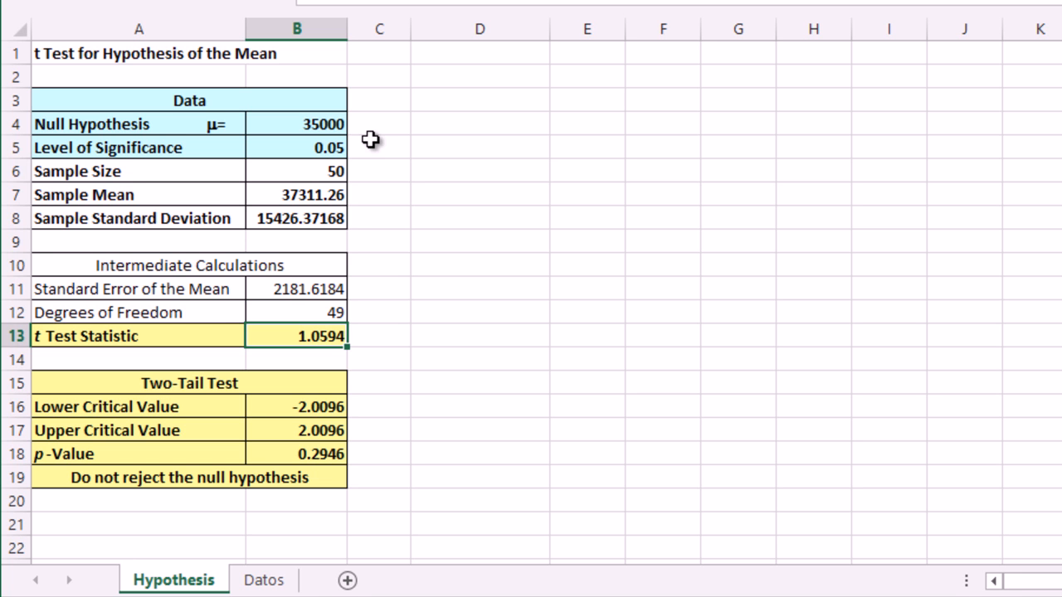
- Examine the lower and upper critical values in the Two-Tail Test section
key("Down")
key("Up")
key("Down")
key("Down")
key("Down")
key("Down")
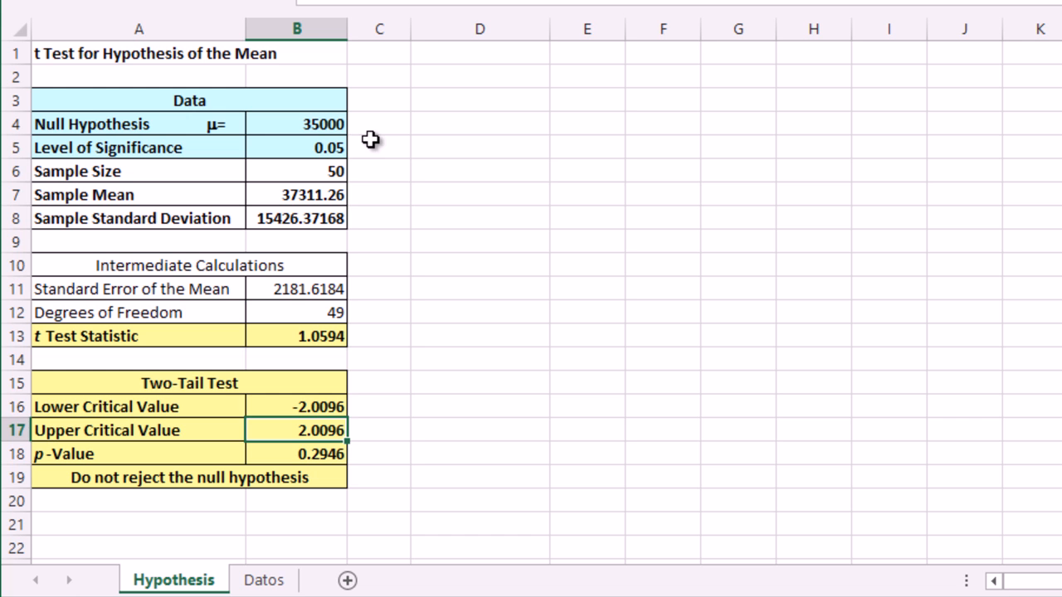
key("Up")
key("Down")
key("Up")
key("Down")
key("Up")
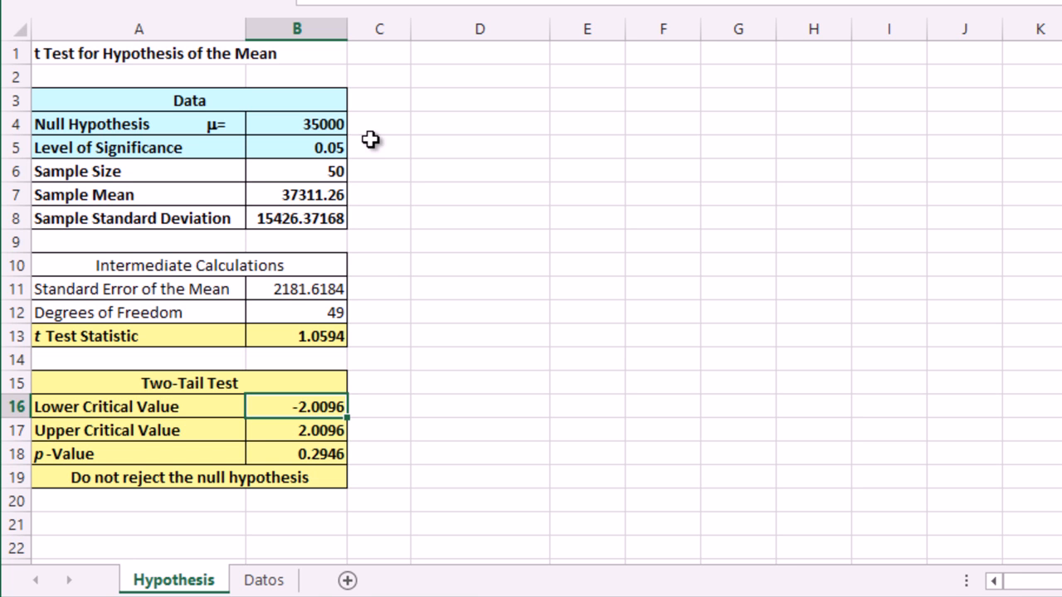
key("Down")
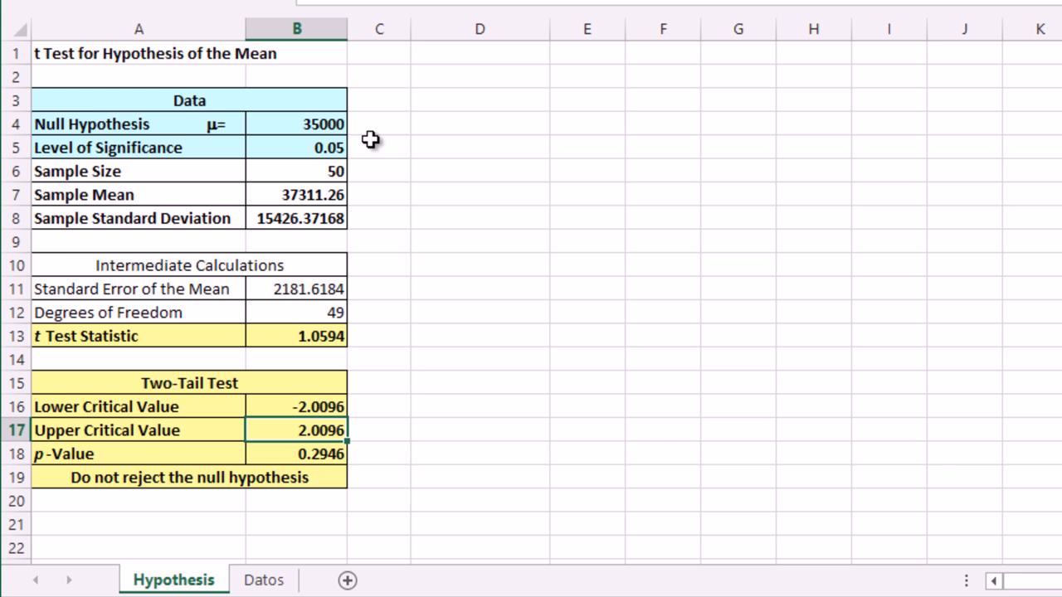
- Compare the t test statistic with the critical values of the two-tail test
key("Up")
key("Up")
key("Up")
key("Up")
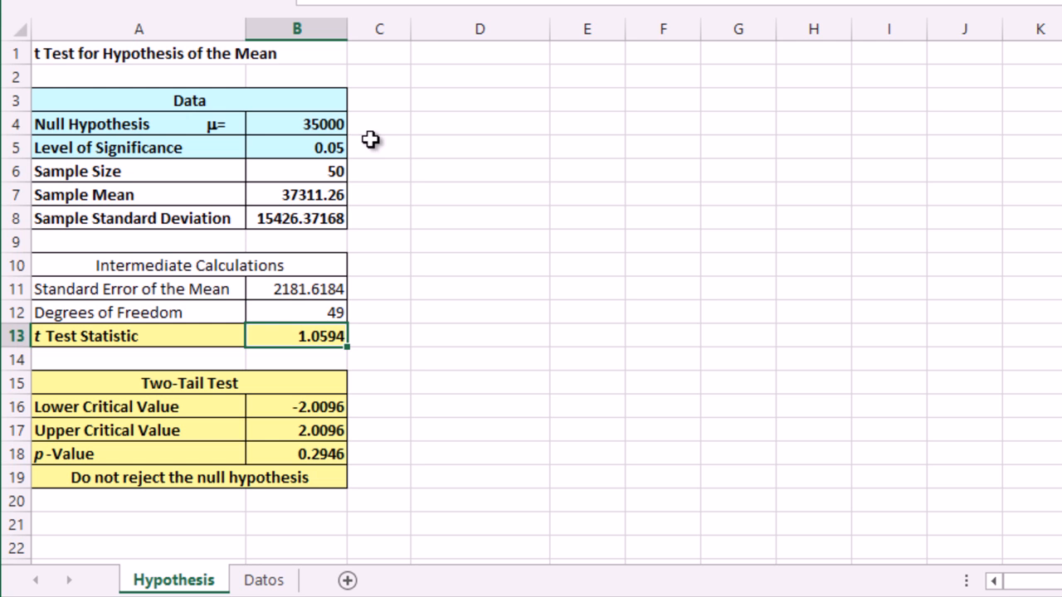
key("Down")
key("Down")
key("Down")
key("Down")
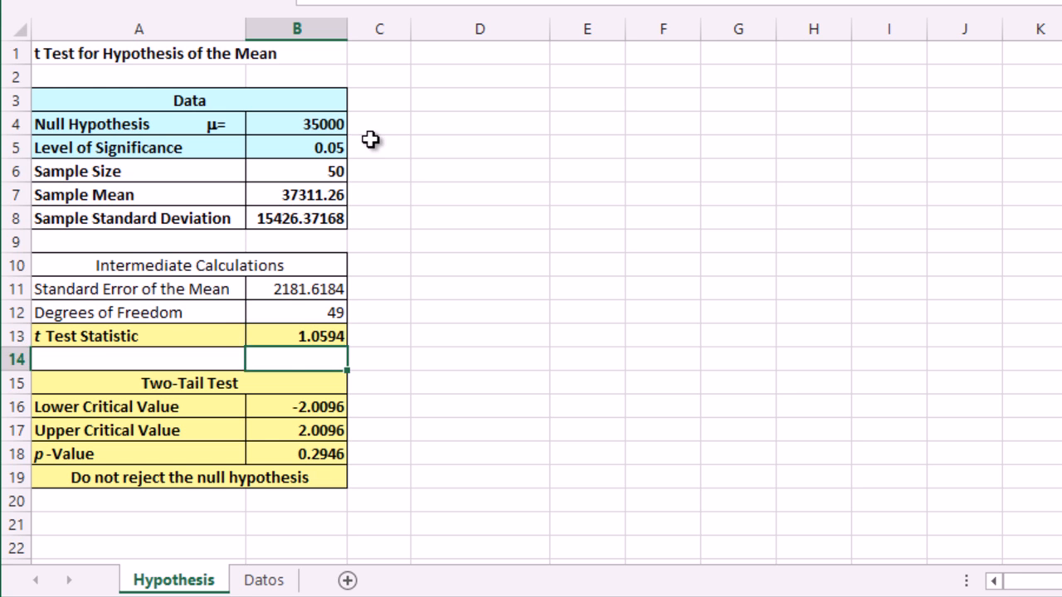
key("Up")
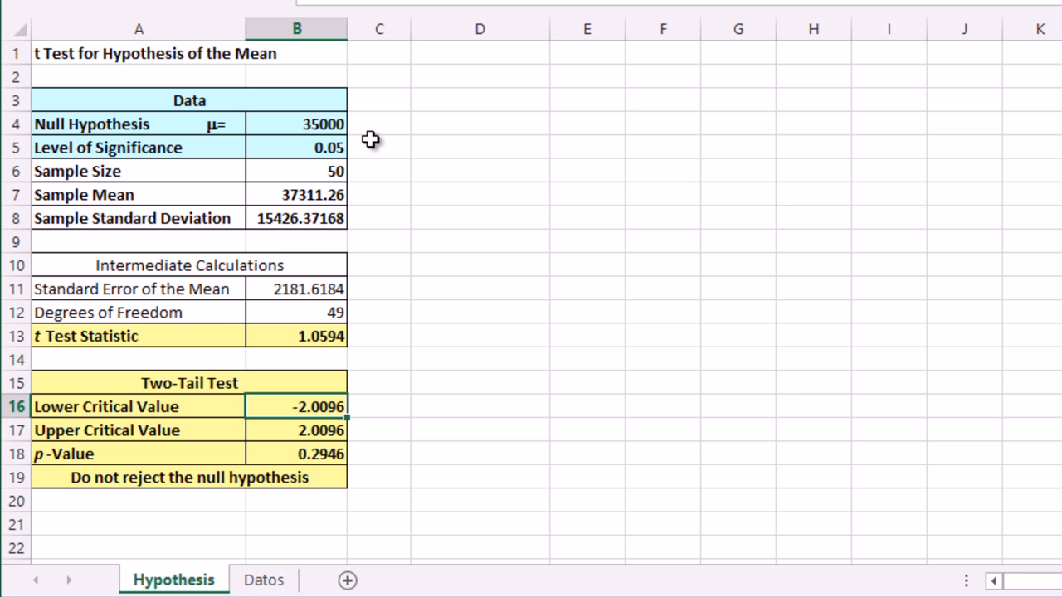
- Review the t test statistic and the p-value of the two-tail test
key("Up")
key("Up")
key("Up")
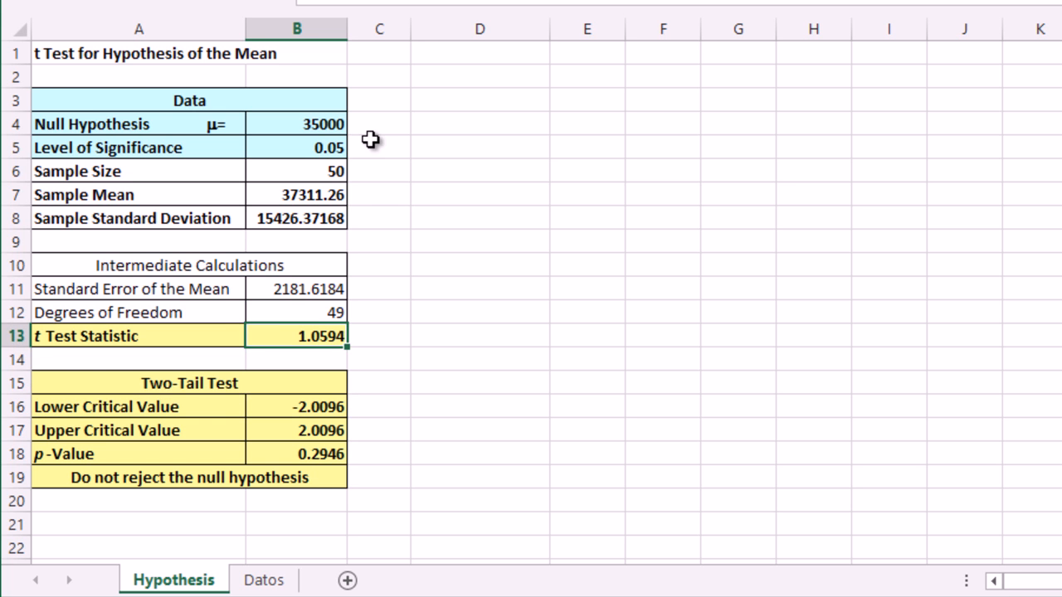
key("Down")
key("Down")
key("Down")
key("Down")
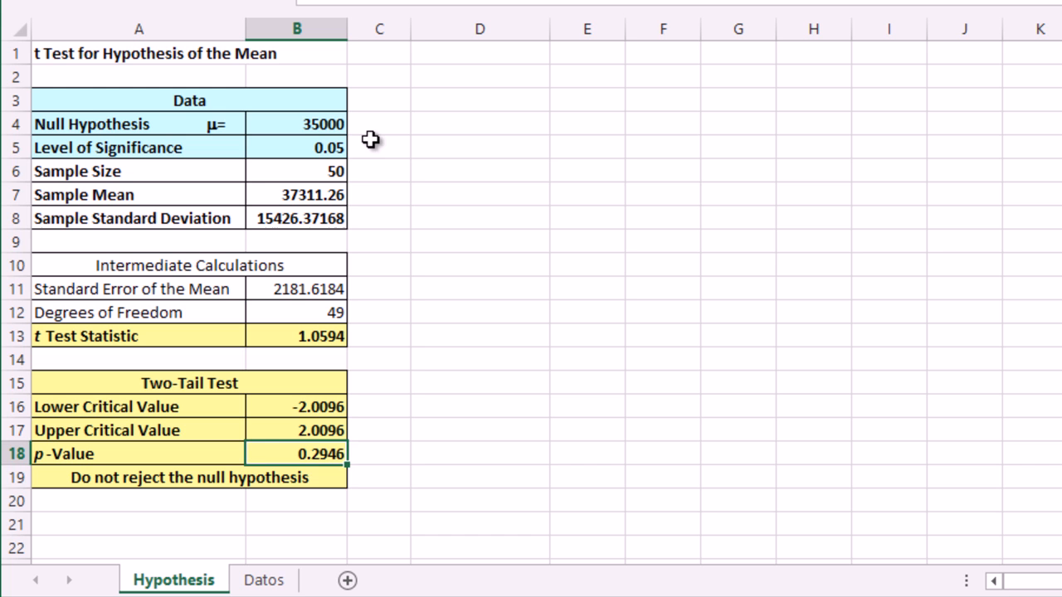
- Compare the p-value with the test's concluding decision on the null hypothesis in the Two-Tail Test section
key("Down")
key("Up")
key("Down")
key("Up")
key("Down")
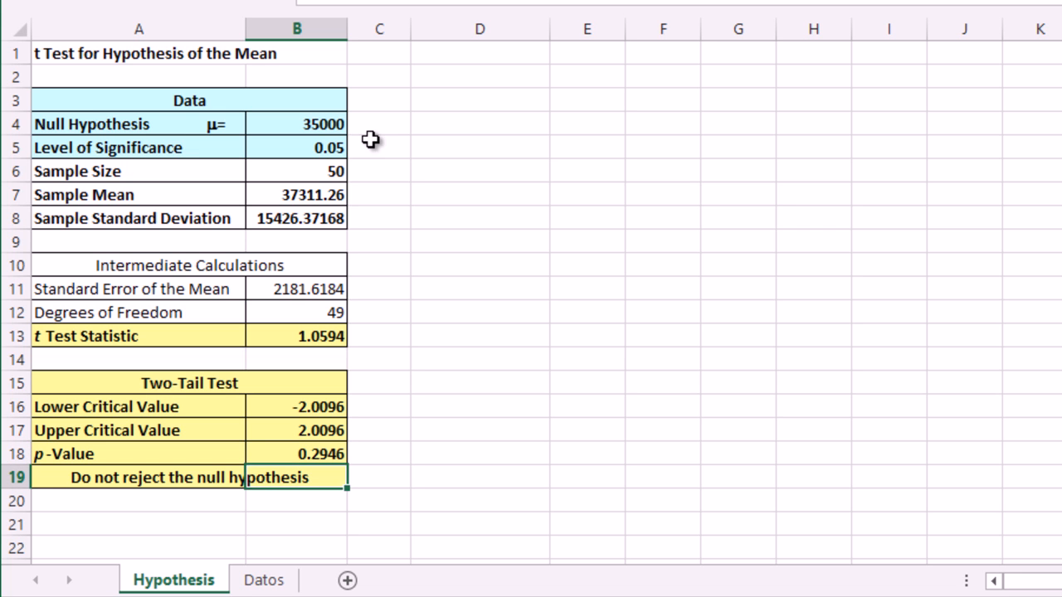
key("Left")
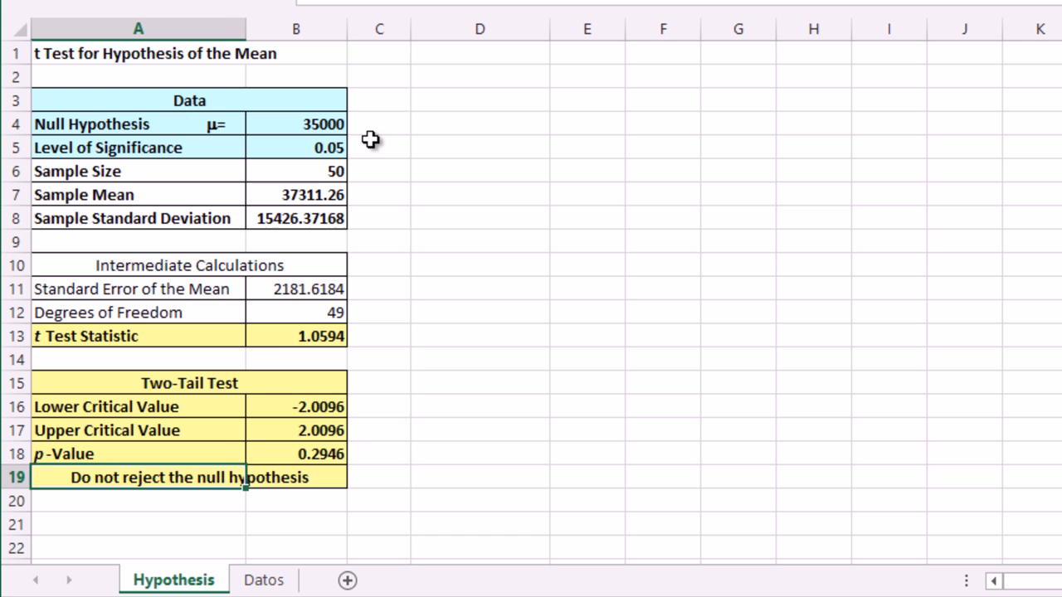
key("Up")
key("Right")
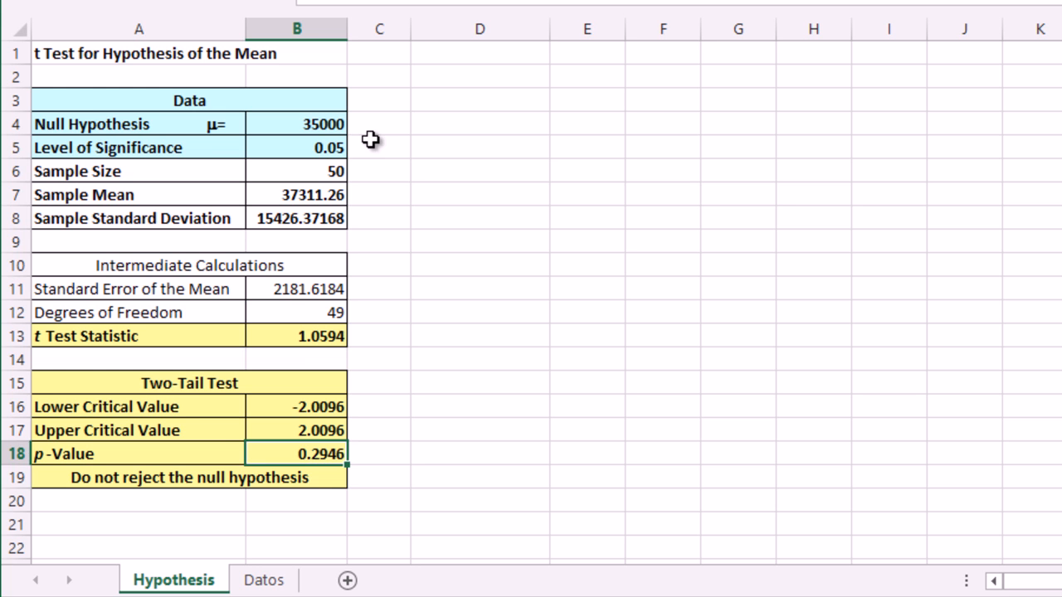
key("Down")
key("Up")
key("Up")
key("Up")
key("Up")
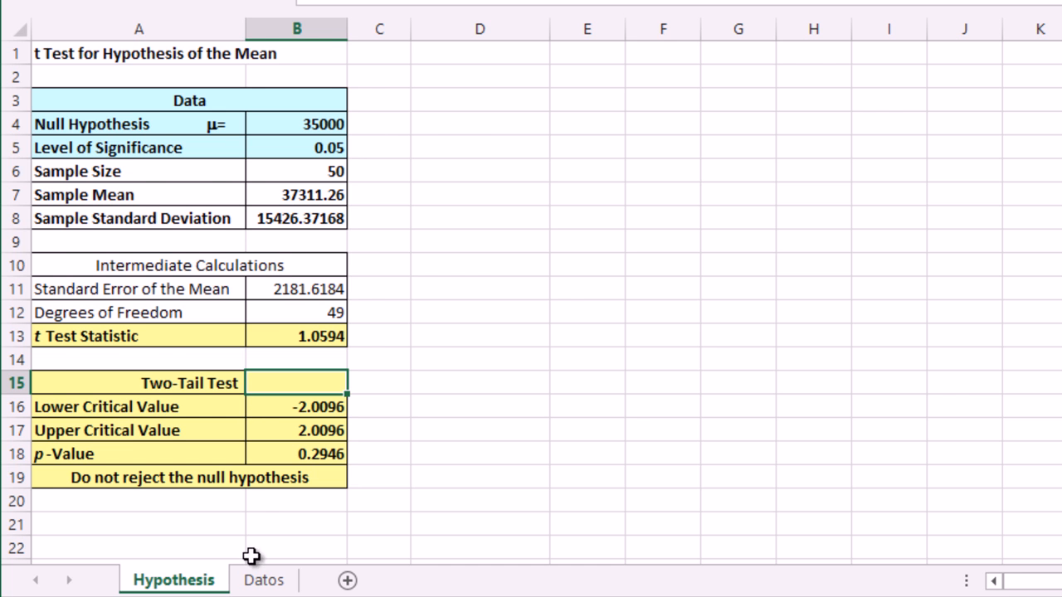
- Return to the Datos sheet to review the null and alternative hypotheses beside the salary data
left_click(263, 581)
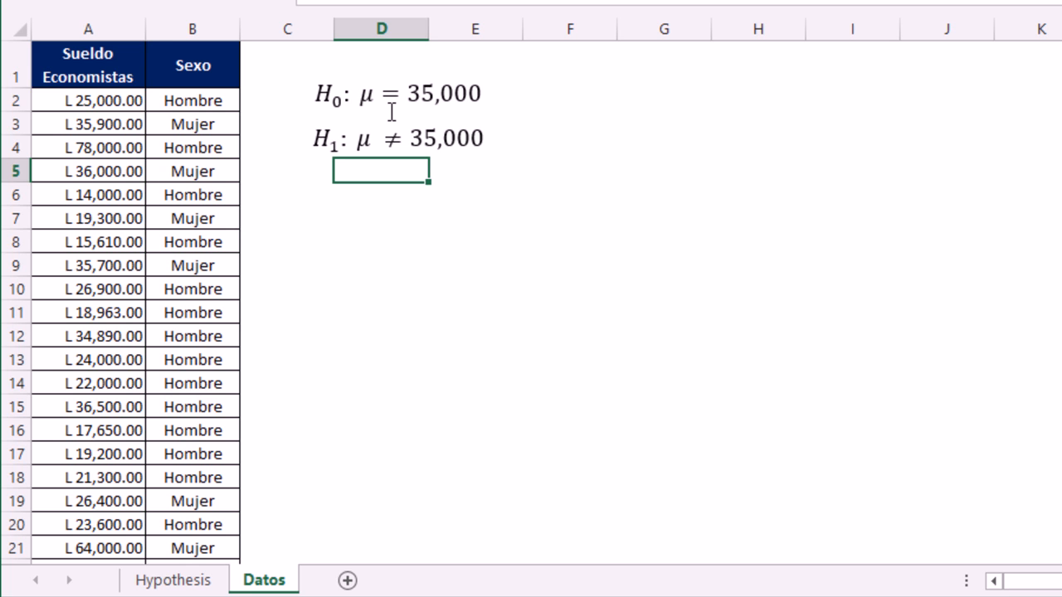
left_click(477, 332)
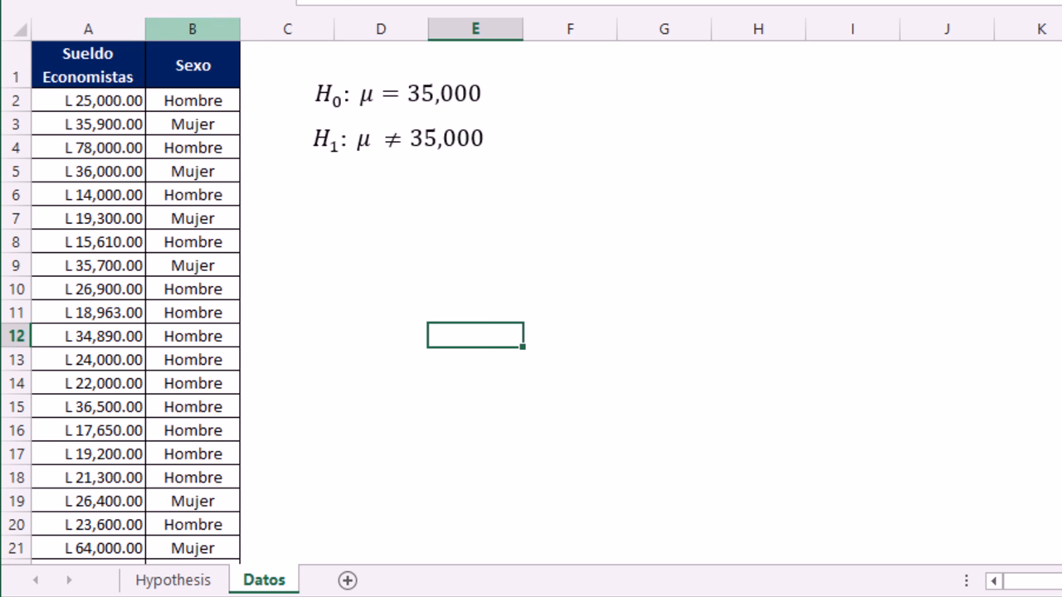
left_click(58, 1)
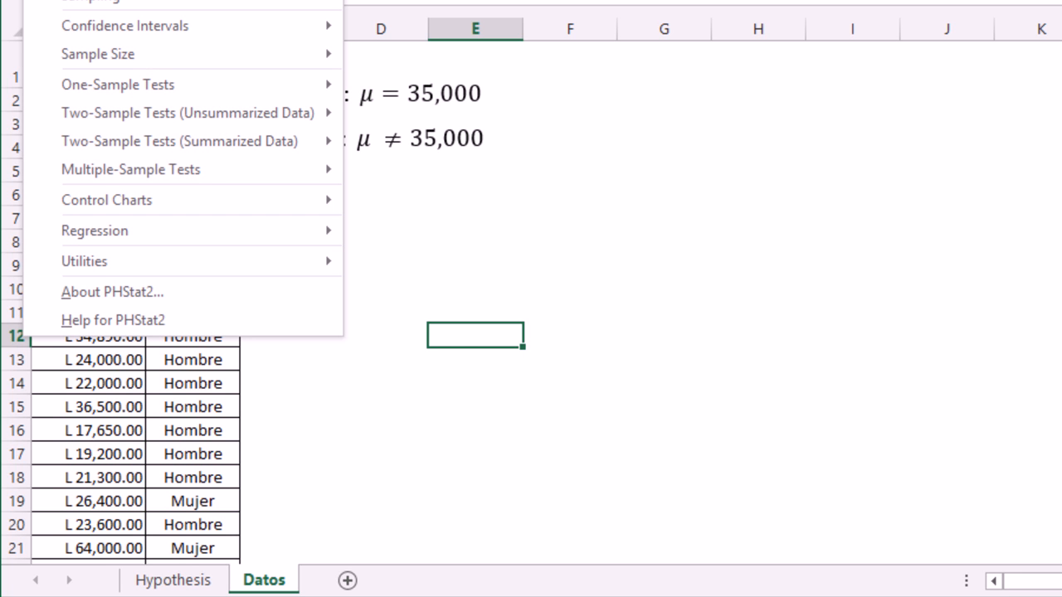
mouse_move(234, 81)
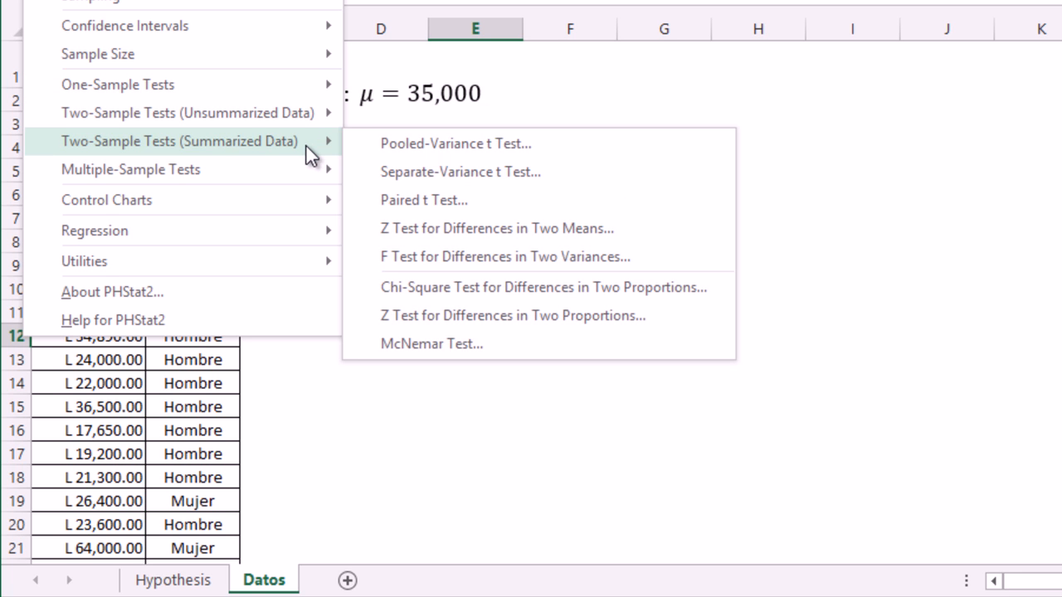
mouse_move(307, 162)
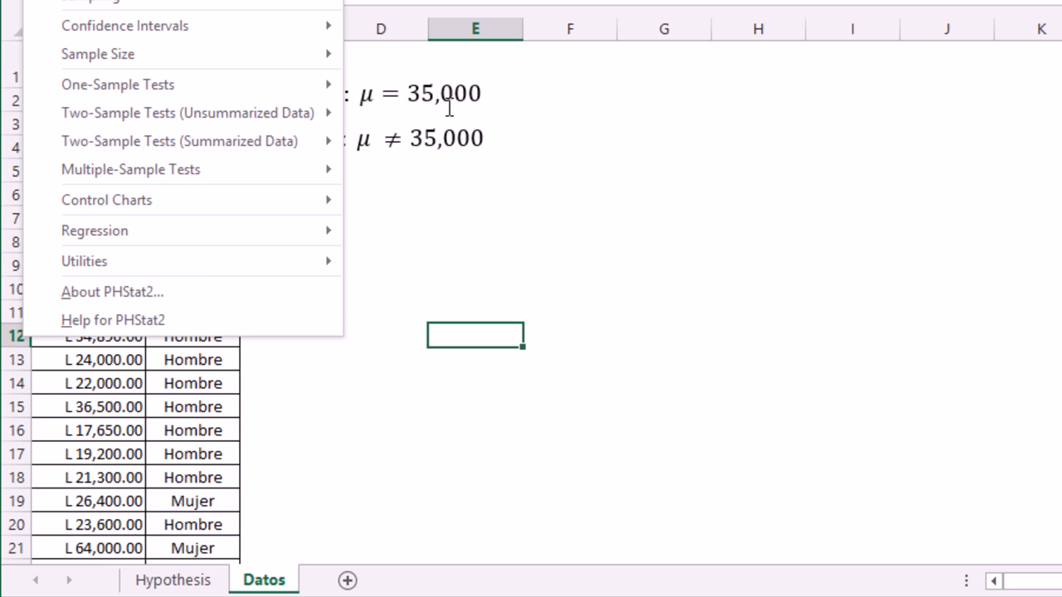
key("Escape")
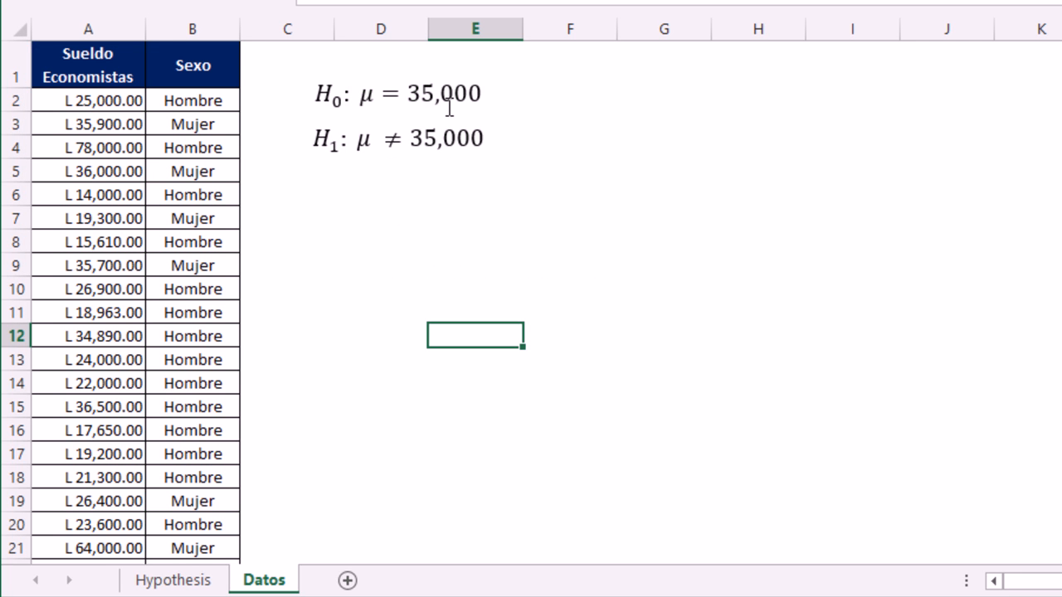
left_click(340, 170)
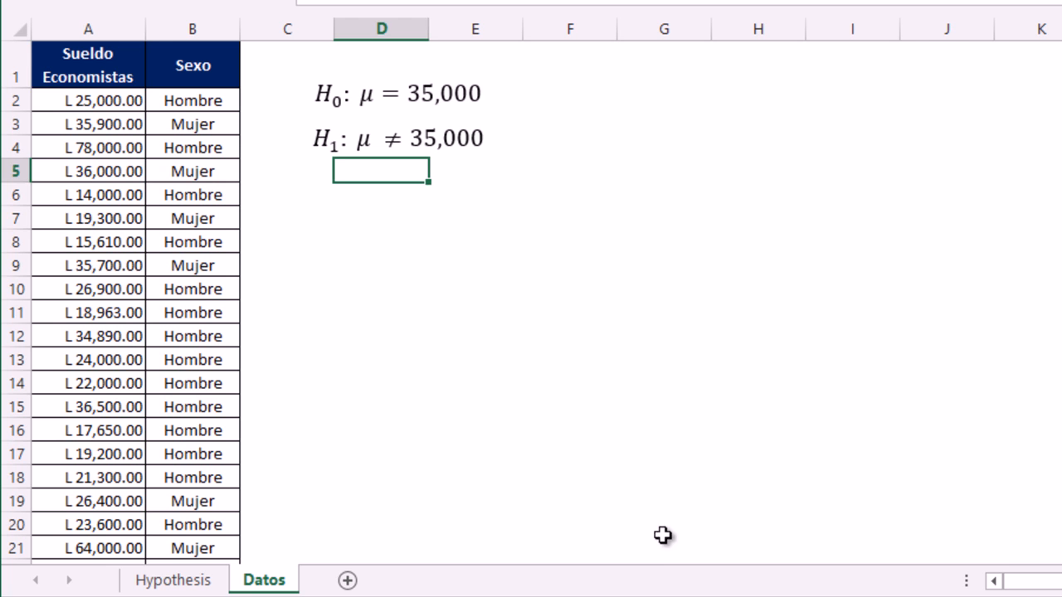
left_click(668, 595)
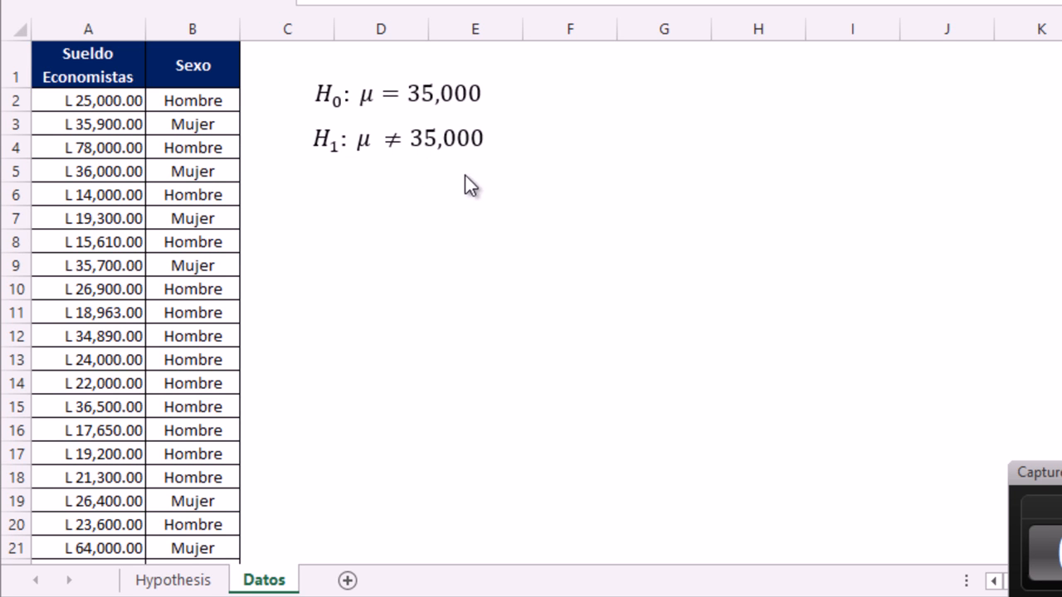